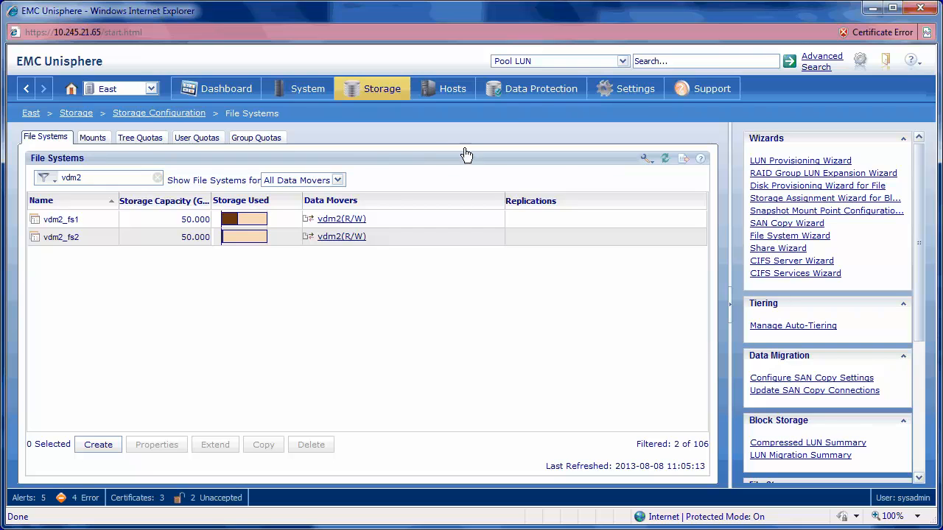
Step: Review the East system's file replications, remote systems and Data Mover interconnects
left_click(544, 89)
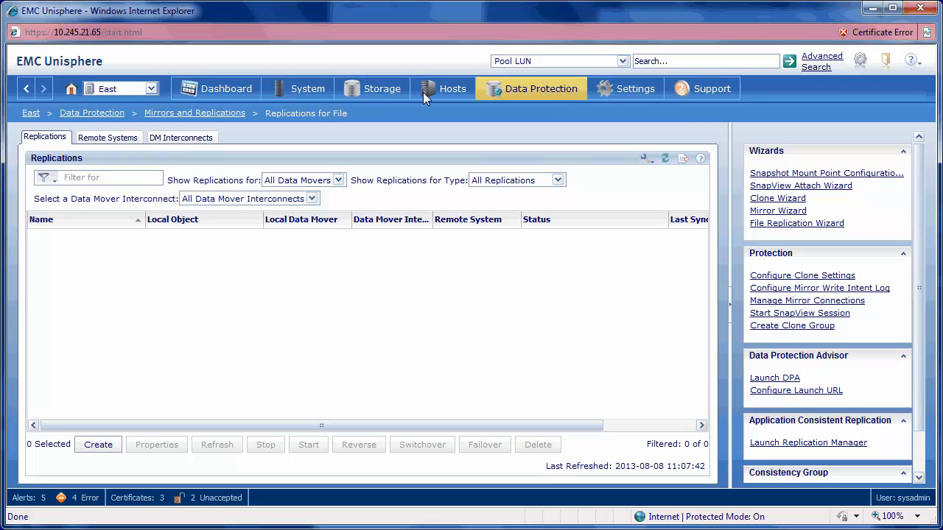
left_click(121, 138)
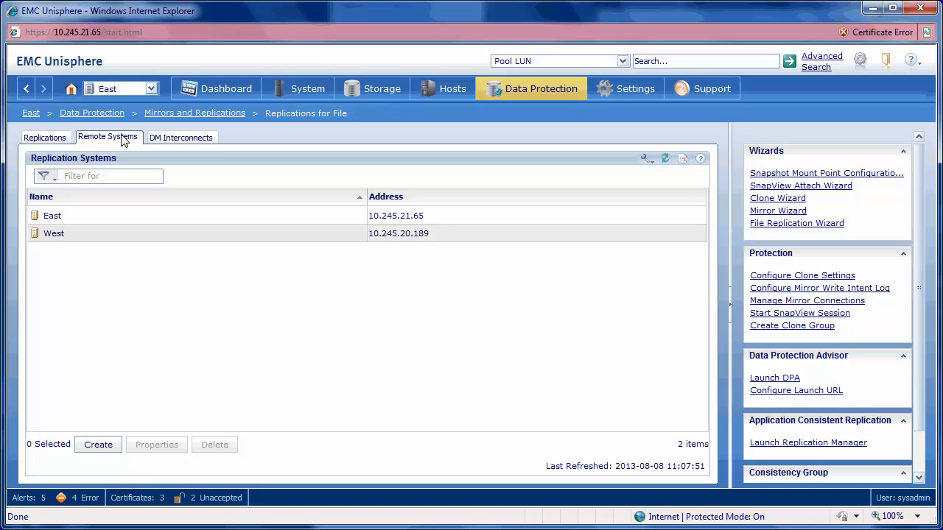
left_click(197, 143)
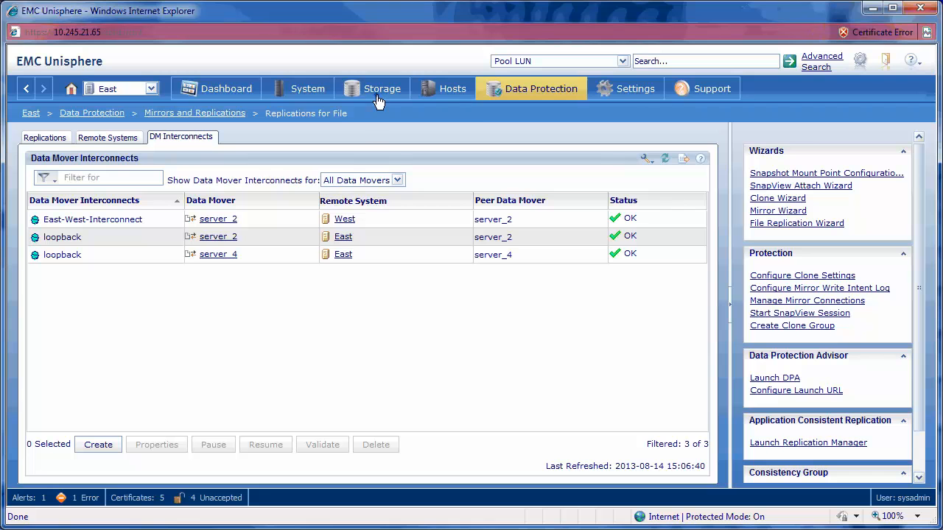
Step: Inspect the properties of virtual data mover vdm2 on East, and display that system's network interfaces for file
mouse_move(377, 101)
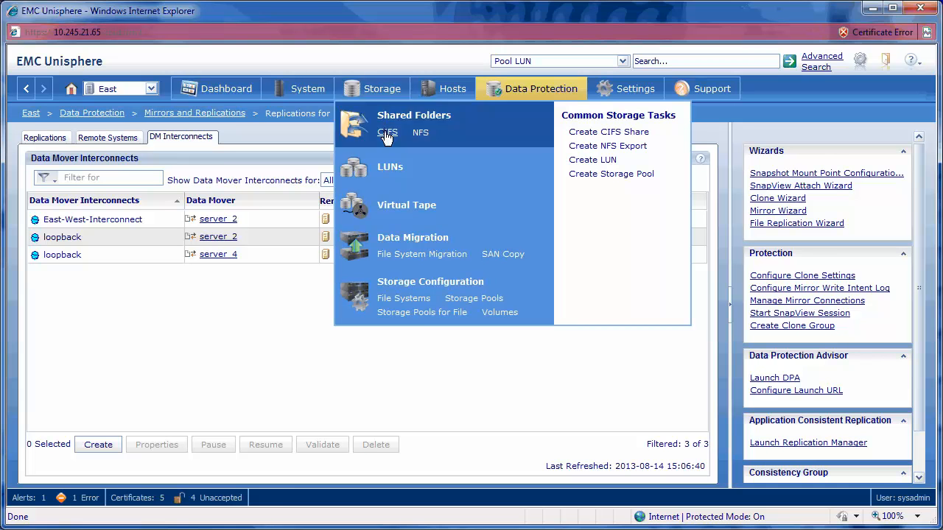
left_click(387, 130)
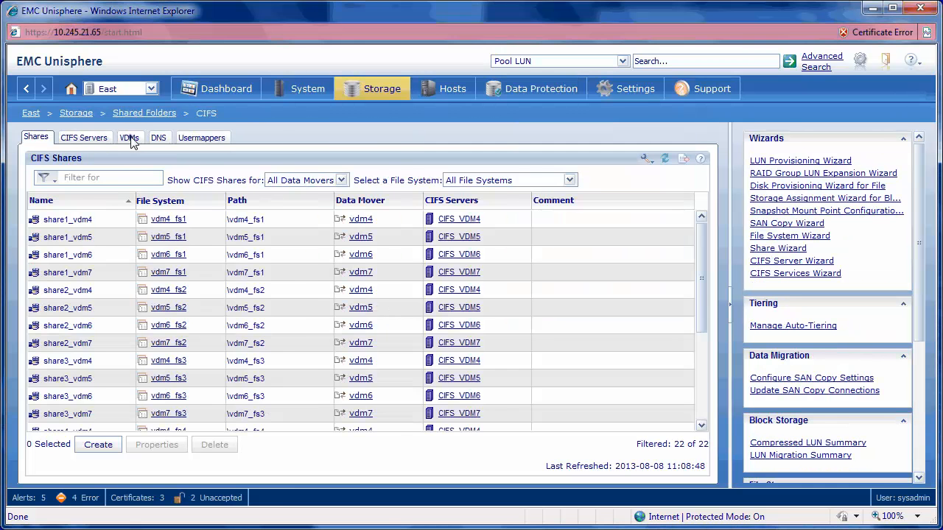
left_click(131, 137)
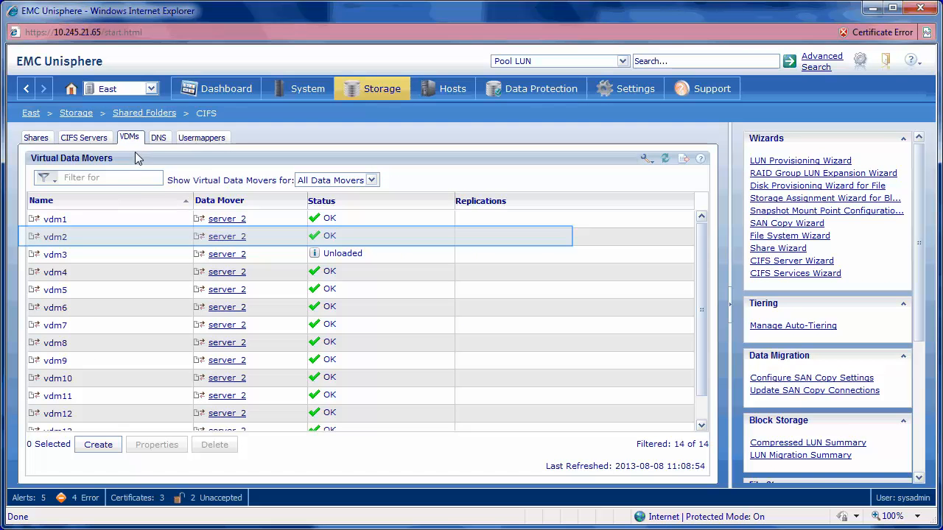
left_click(140, 238)
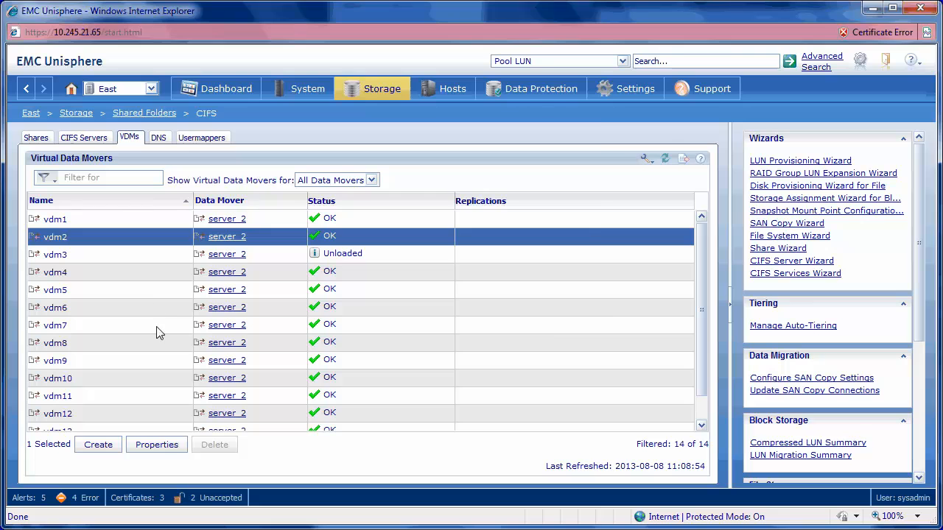
left_click(157, 445)
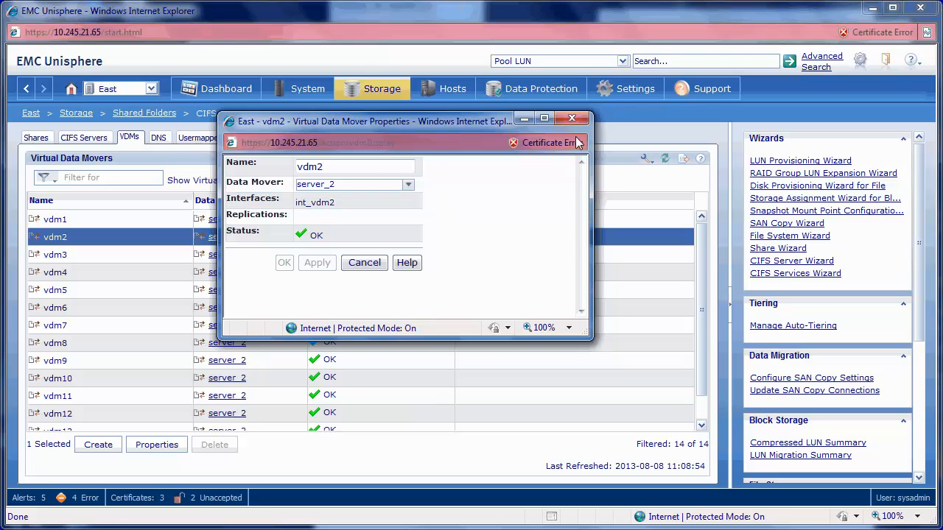
left_click(571, 118)
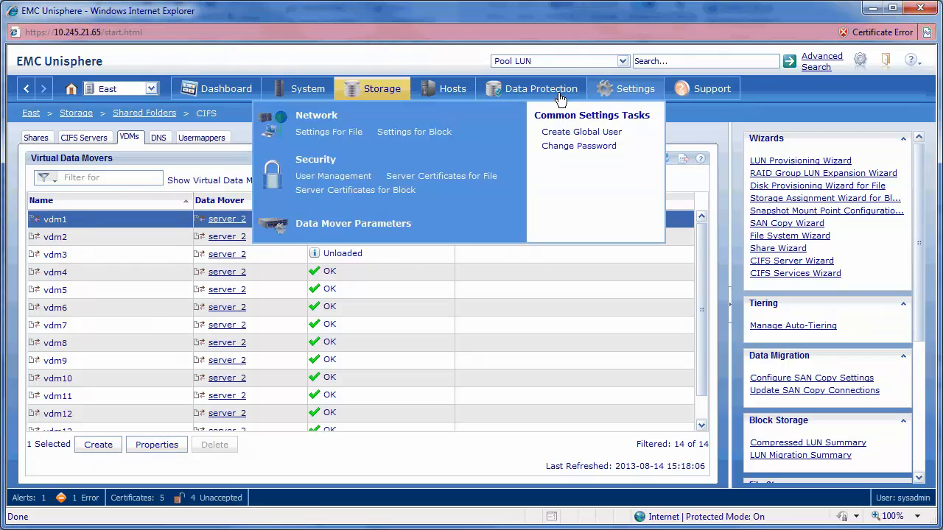
left_click(328, 131)
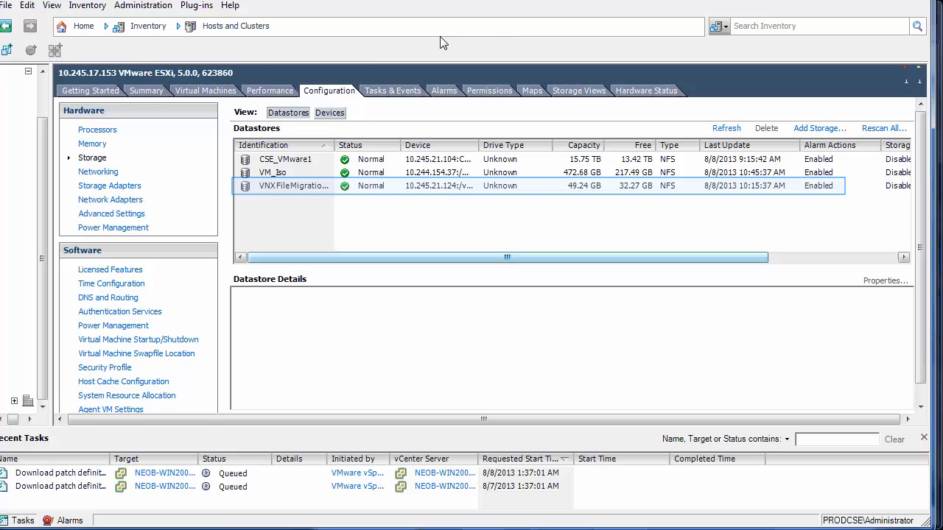
Step: Switch to the West system's Unisphere window and review its Data Mover interconnects
key("alt+Tab")
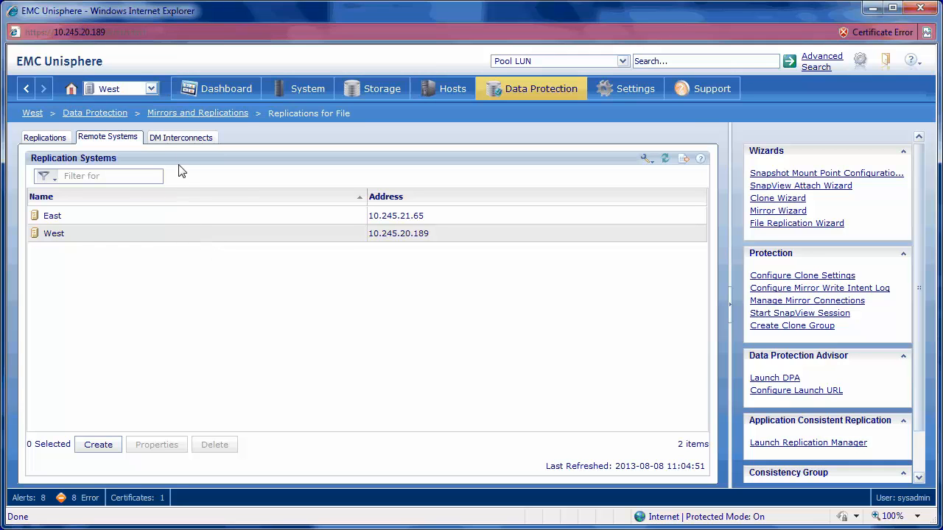
left_click(181, 141)
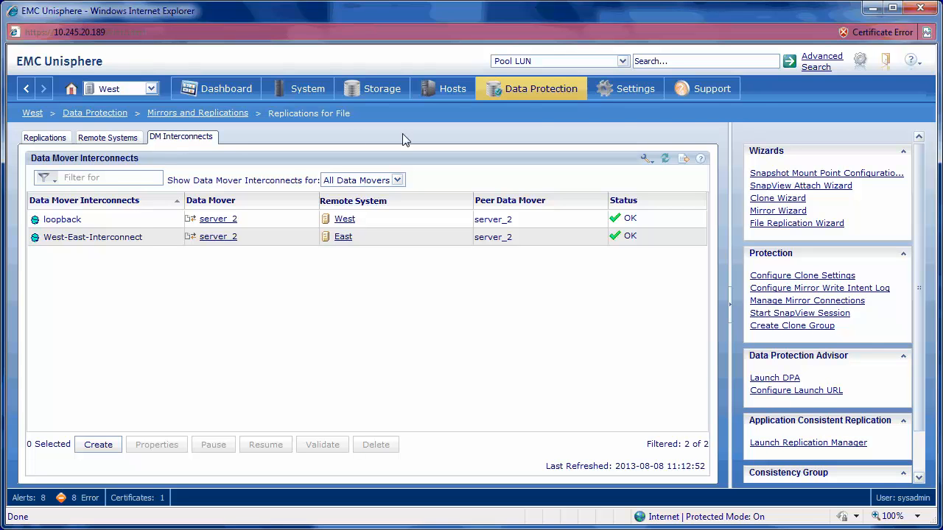
left_click(871, 13)
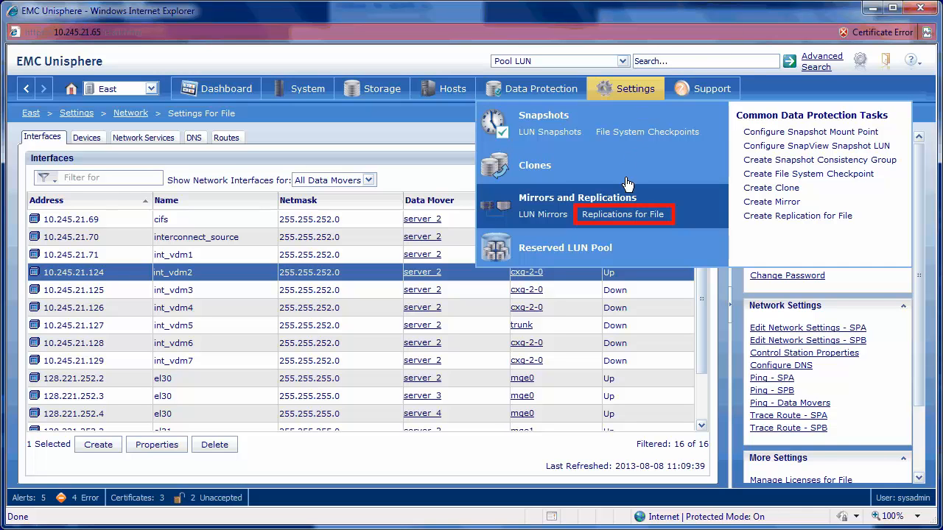
Step: Start a new Virtual Data Mover replication on the East system, named VDM2
left_click(623, 215)
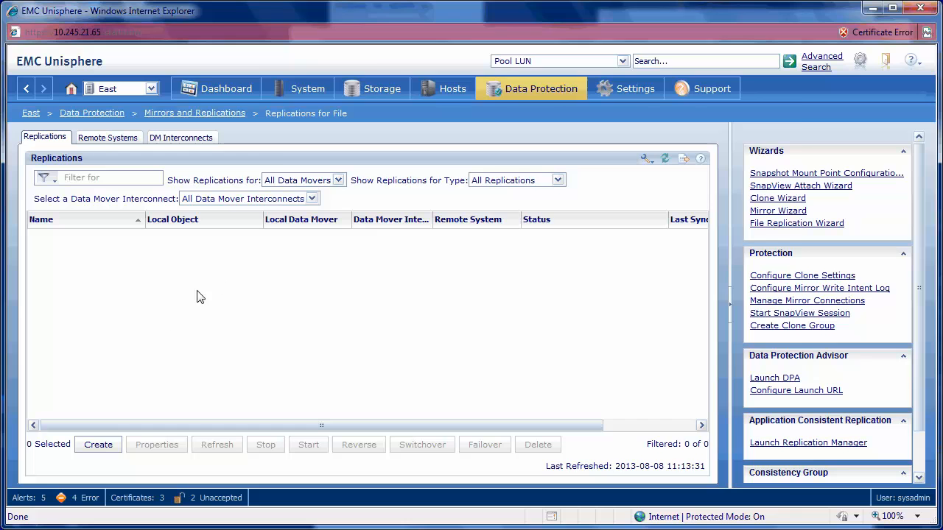
left_click(105, 446)
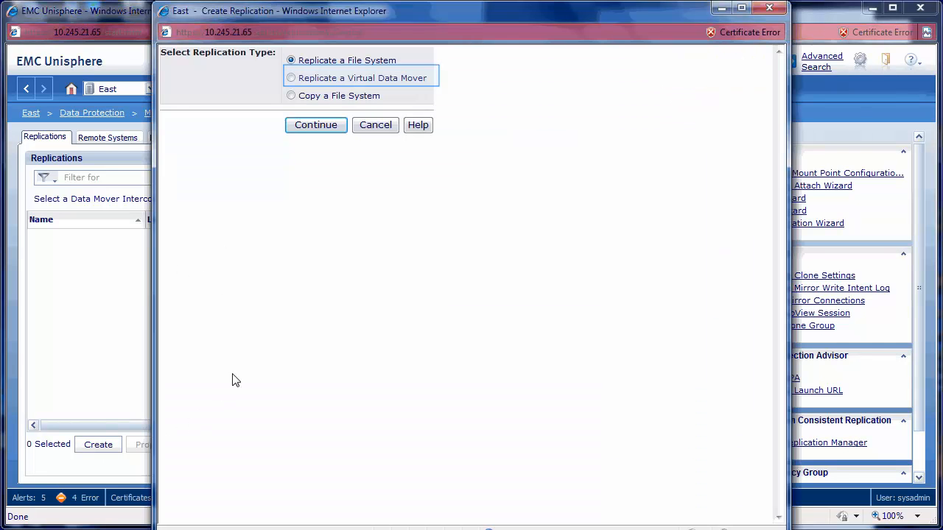
left_click(291, 78)
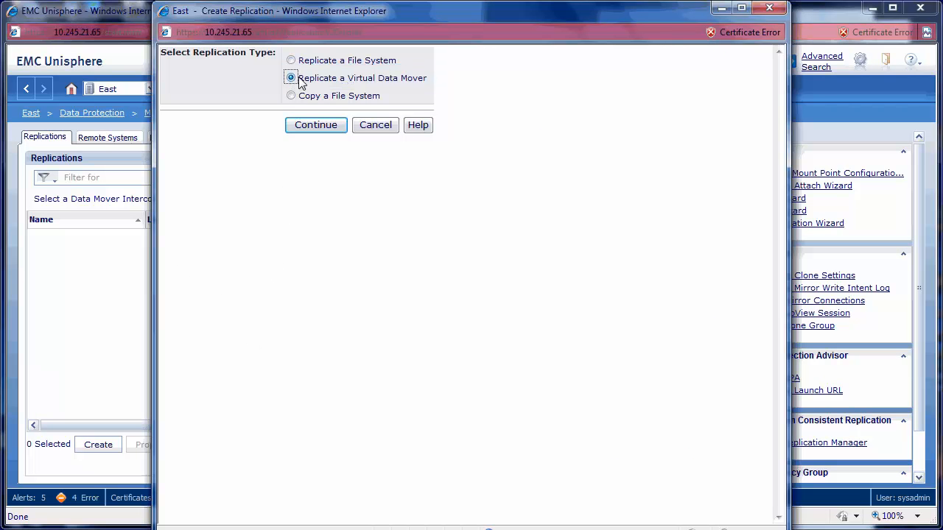
left_click(315, 126)
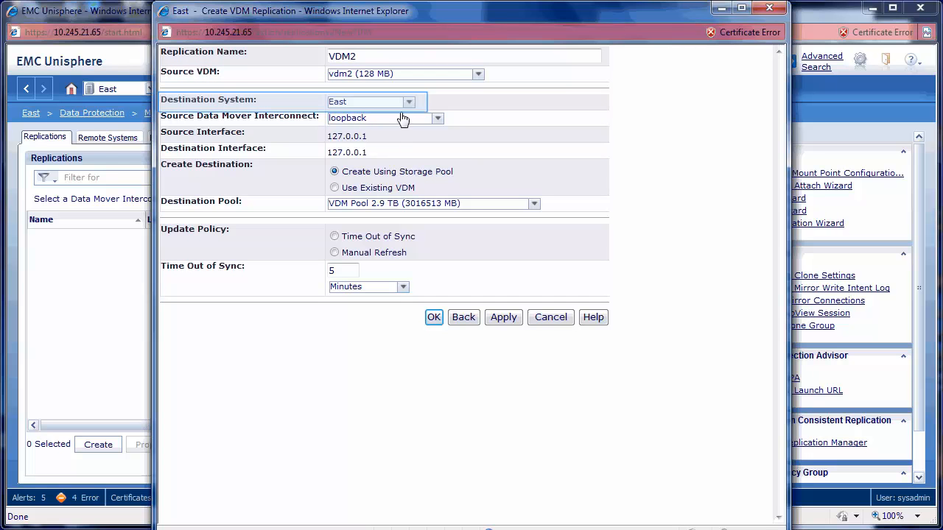
Step: Create the VDM2 replication with destination system West, source interface 10.245.21.70 and destination interface 10.245.21.95
left_click(409, 103)
left_click(355, 128)
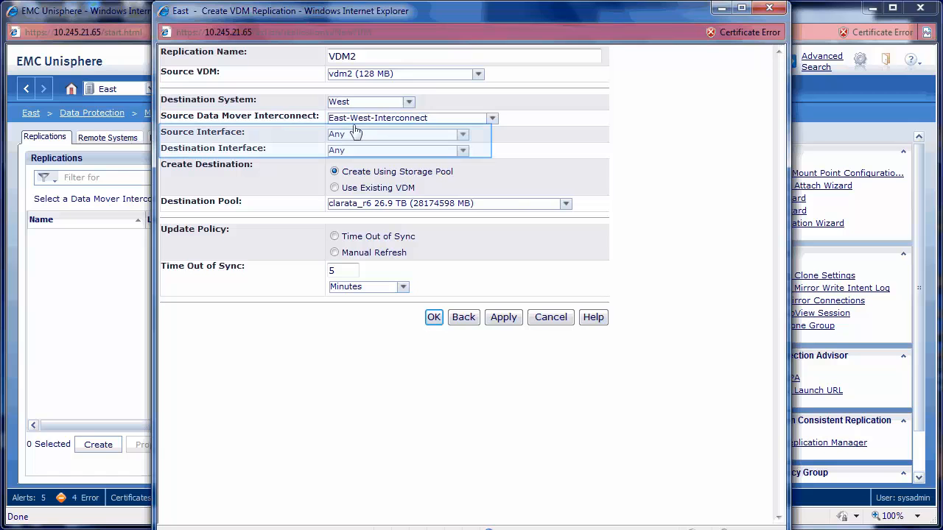
left_click(464, 139)
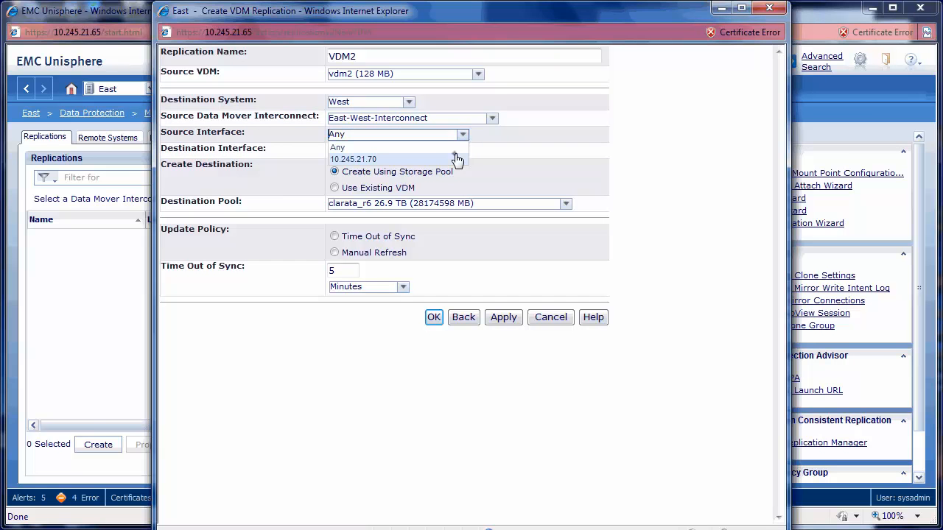
left_click(457, 156)
left_click(450, 153)
left_click(446, 176)
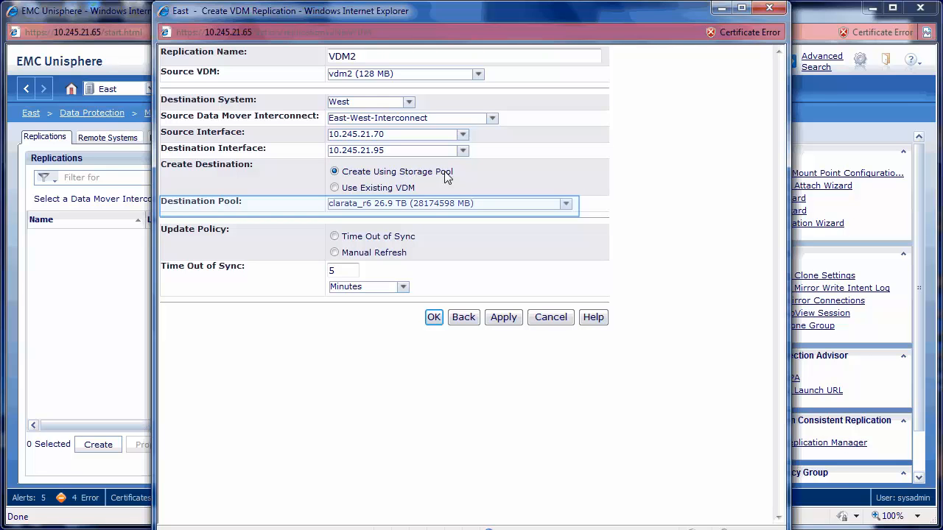
left_click(434, 318)
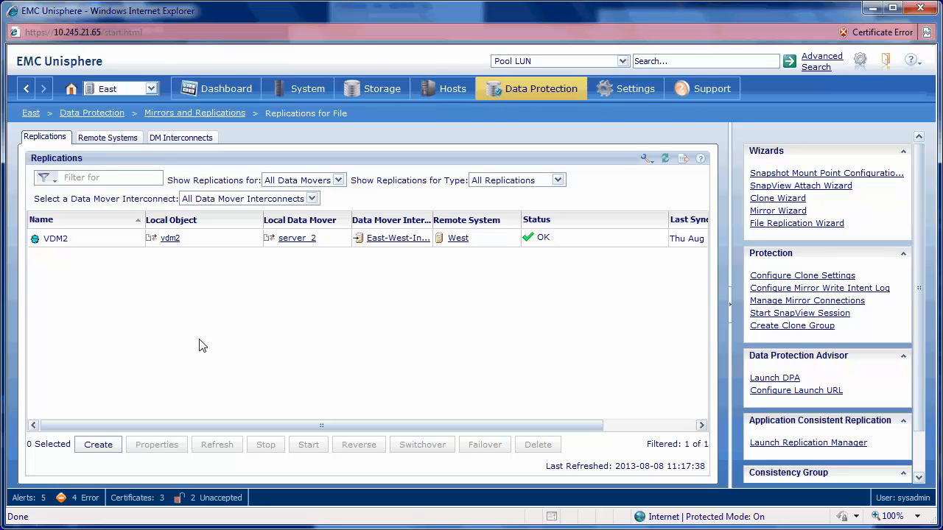
Step: Create a file system replication named VDM2_FS1 for vdm2_fs1 to West, with vdm2 as the destination VDM
left_click(99, 445)
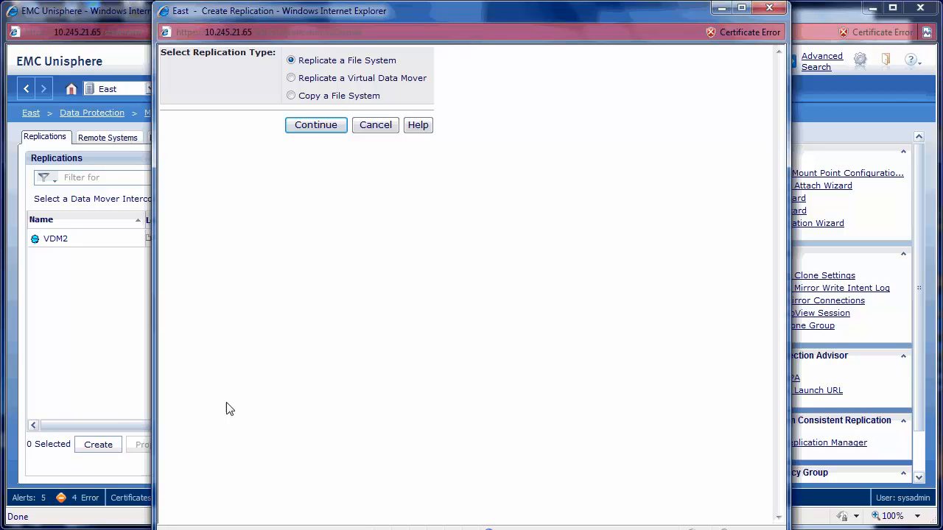
left_click(315, 125)
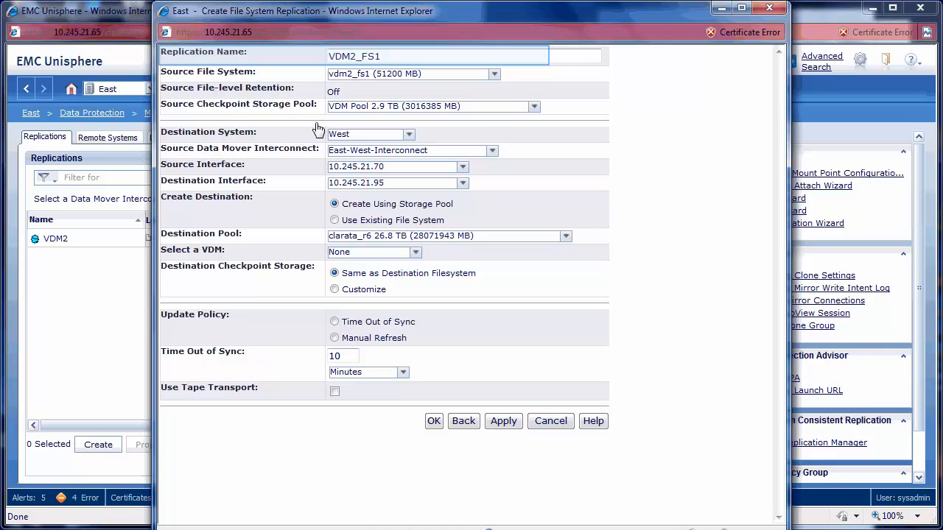
key("Tab")
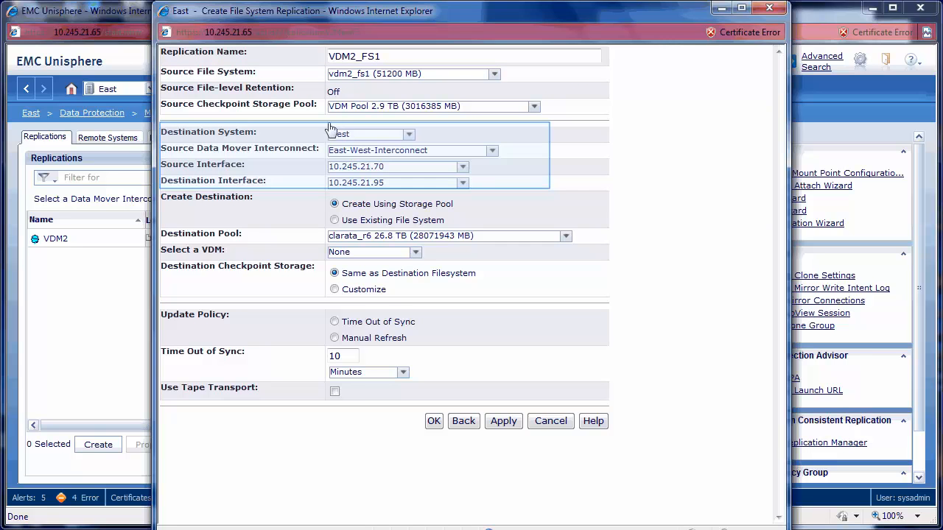
left_click(415, 252)
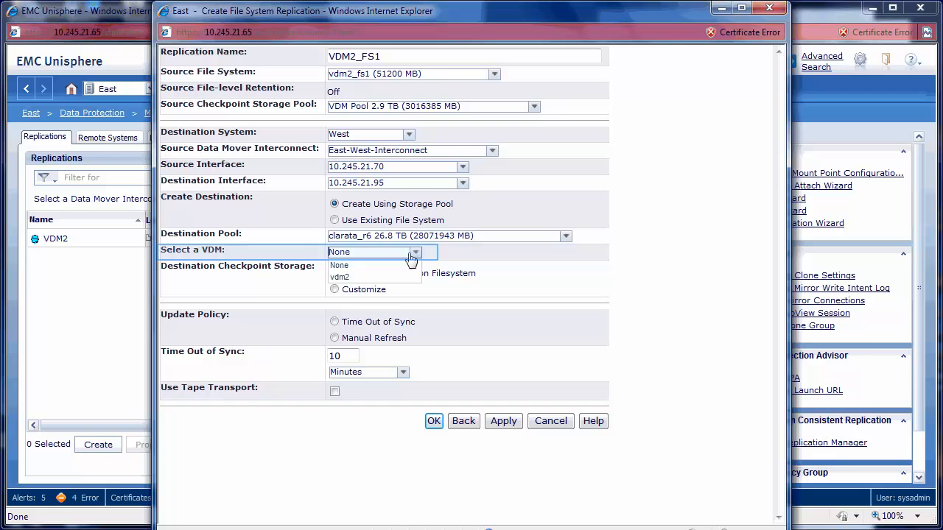
left_click(391, 278)
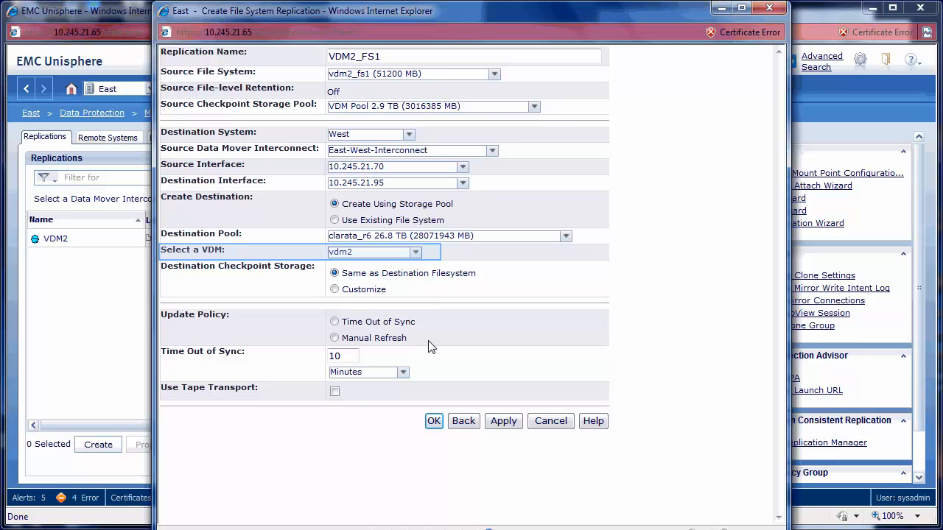
left_click(433, 421)
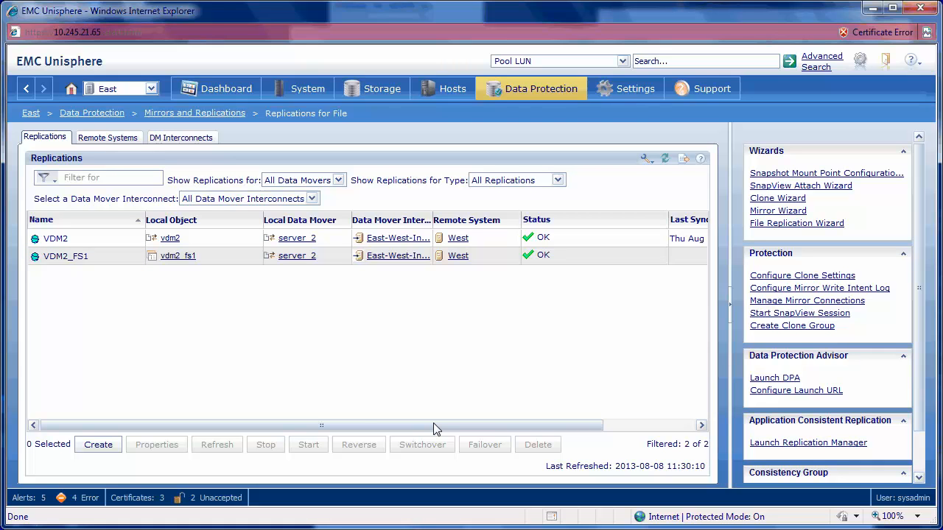
Step: Create a file system replication named VDM2_FS2 for vdm2_fs2 to West, using vdm2 as the destination VDM
left_click(99, 445)
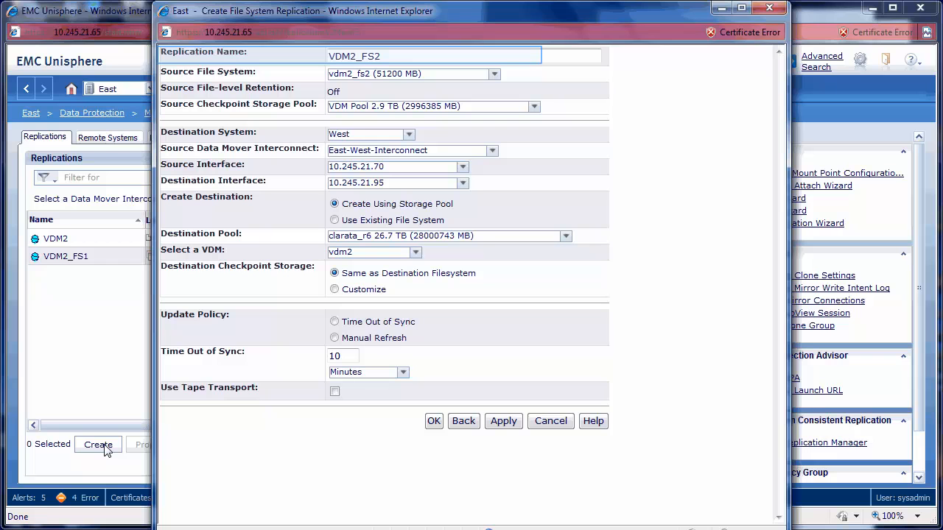
key("Tab")
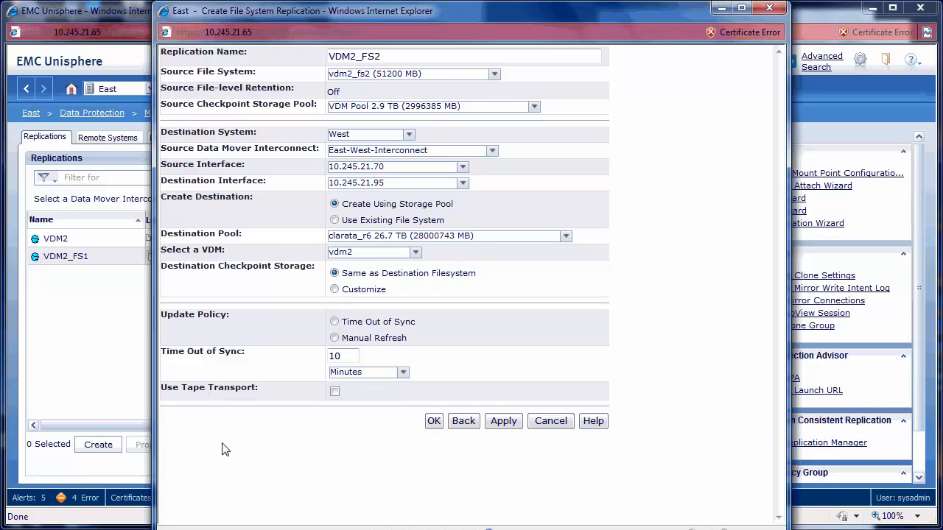
left_click(433, 422)
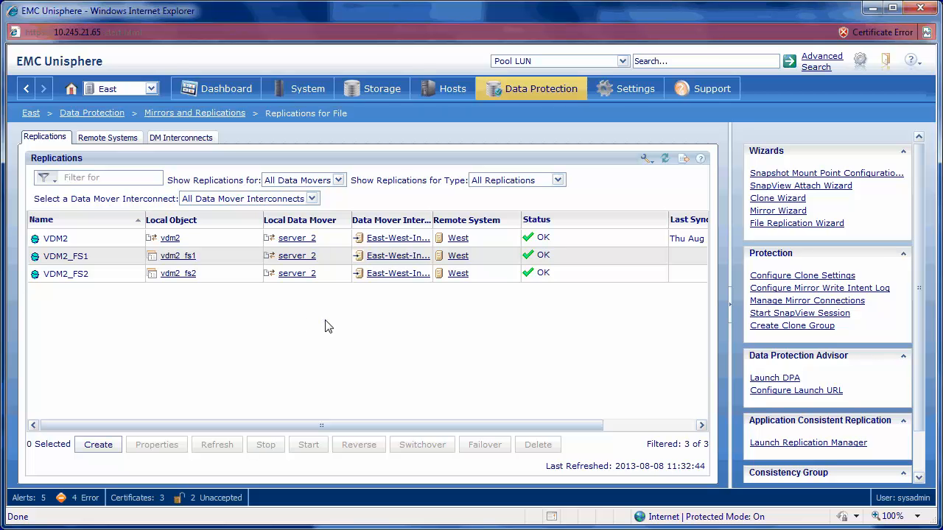
Step: Open the properties of the VDM2_FS1 replication on East
left_click(230, 263)
left_click(168, 444)
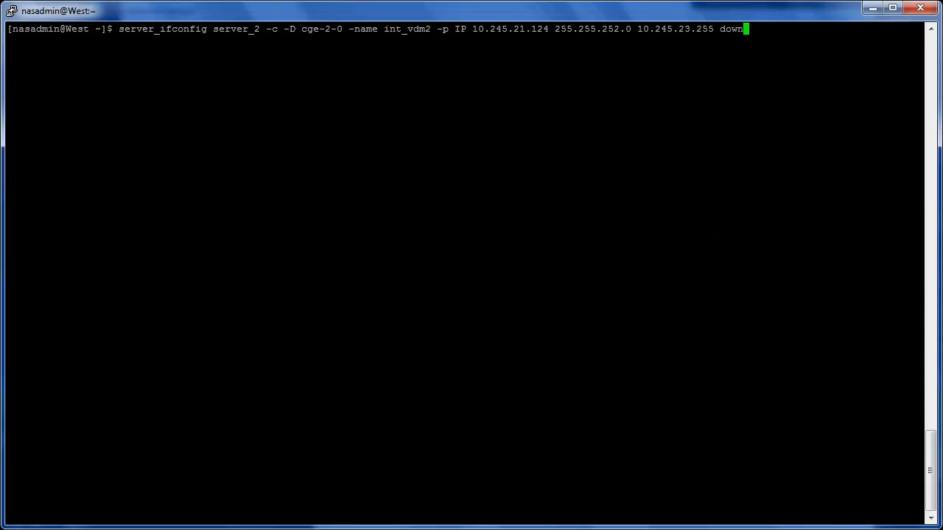
Step: Run server_ifconfig on West's server_2 to create interface int_vdm2 on cge-2-0 with 10.245.21.124, 255.255.252.0, broadcast 10.245.23.255, state down
key("Return")
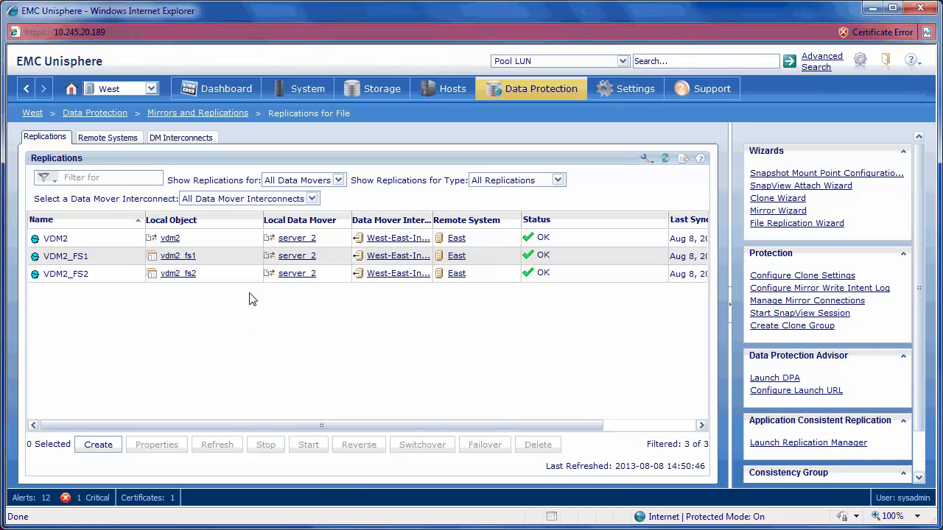
Step: Fail over the VDM2_FS1 and VDM2_FS2 file system replications together on West
left_click(246, 260)
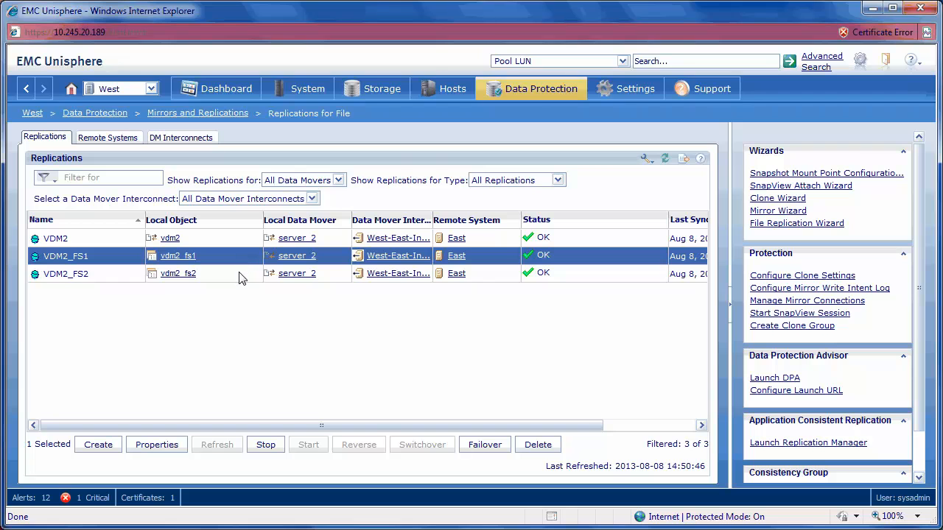
left_click(234, 277)
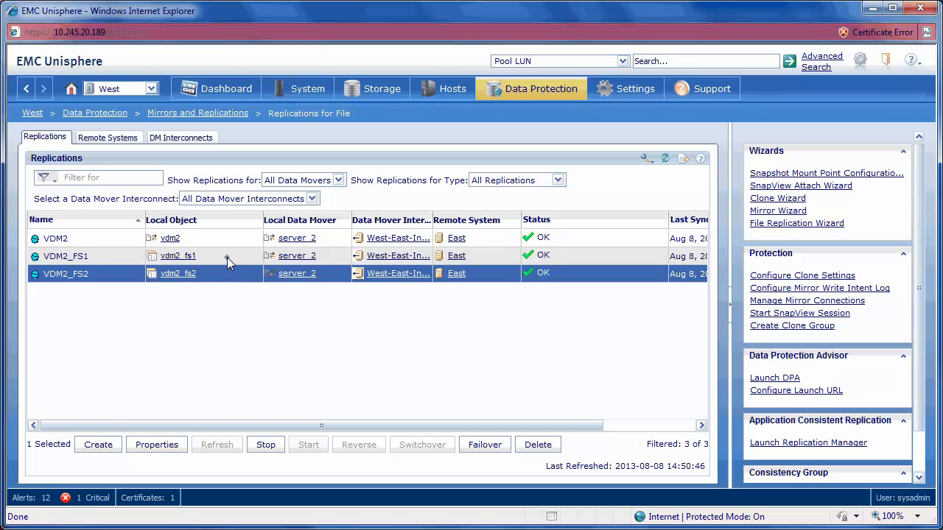
left_click(227, 258, "ctrl")
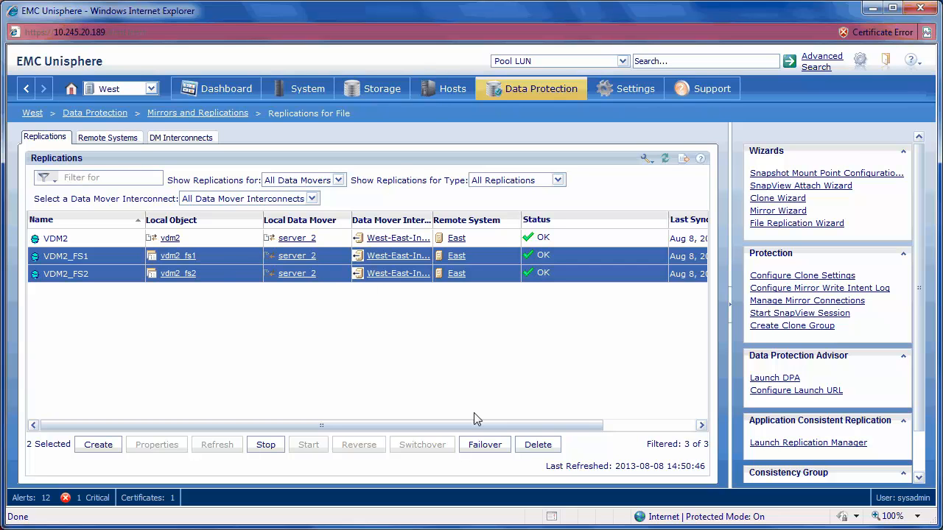
left_click(480, 447)
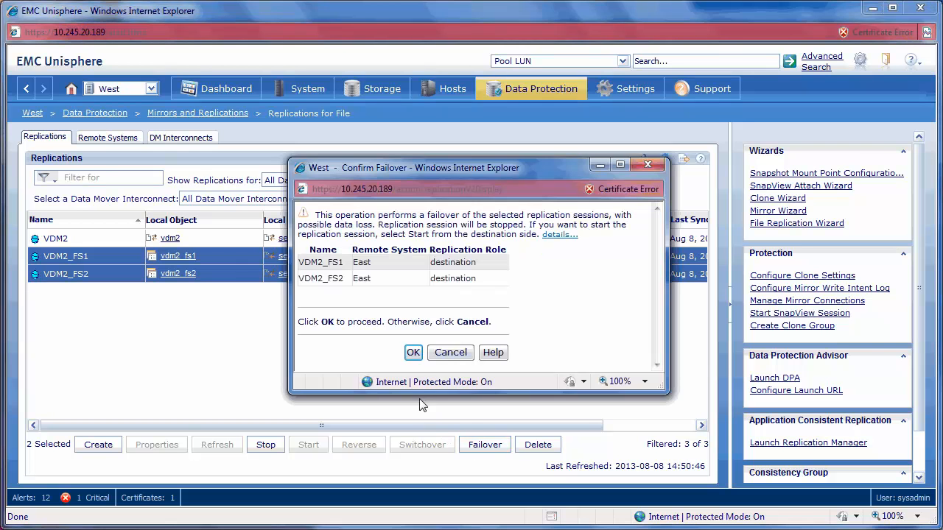
left_click(413, 353)
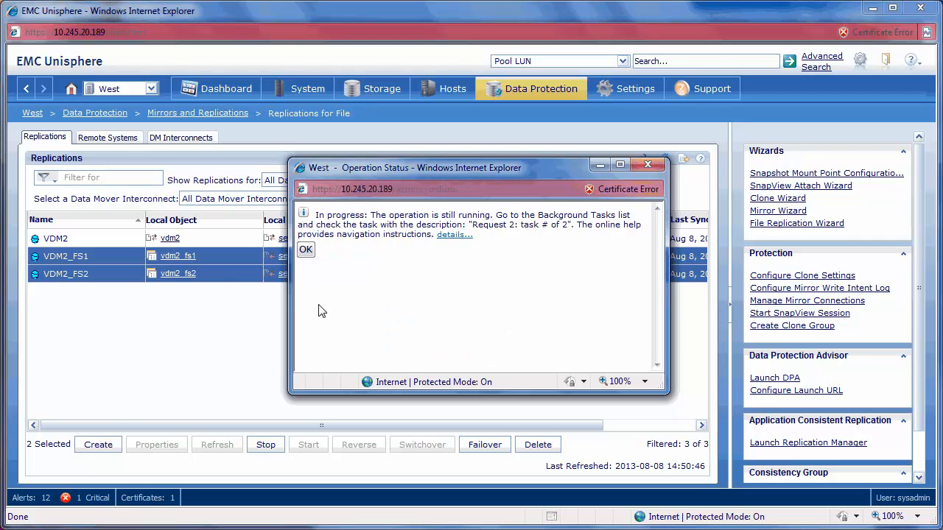
left_click(306, 250)
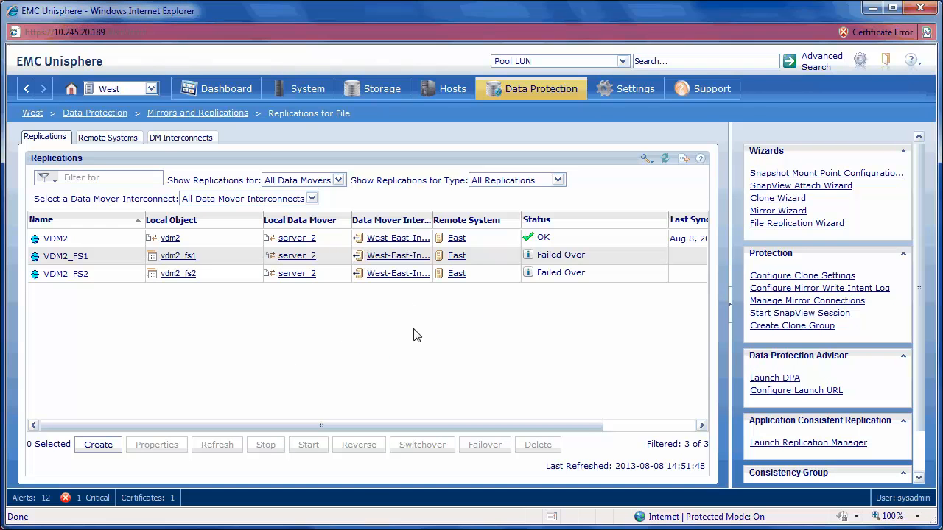
Step: Switch to the East terminal session and run server_ifconfig server_2 int_vdm2 down
mouse_move(533, 529)
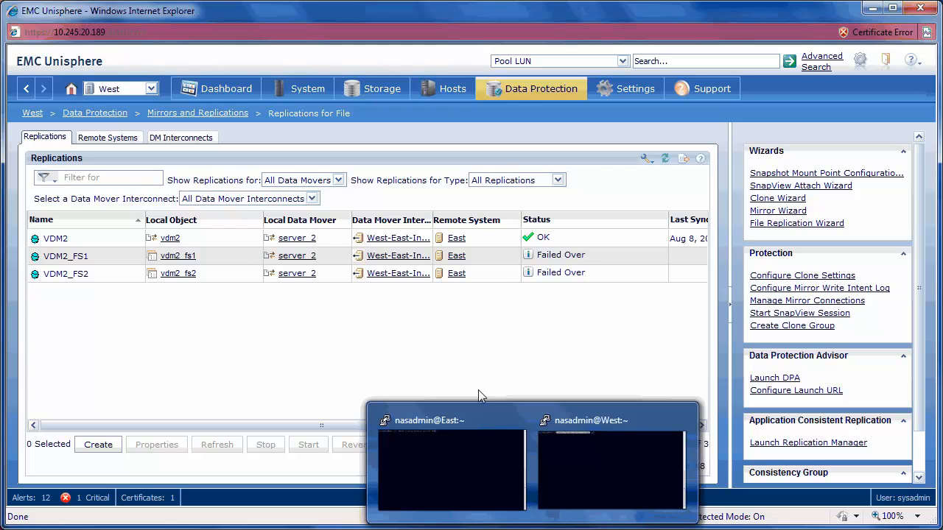
left_click(505, 501)
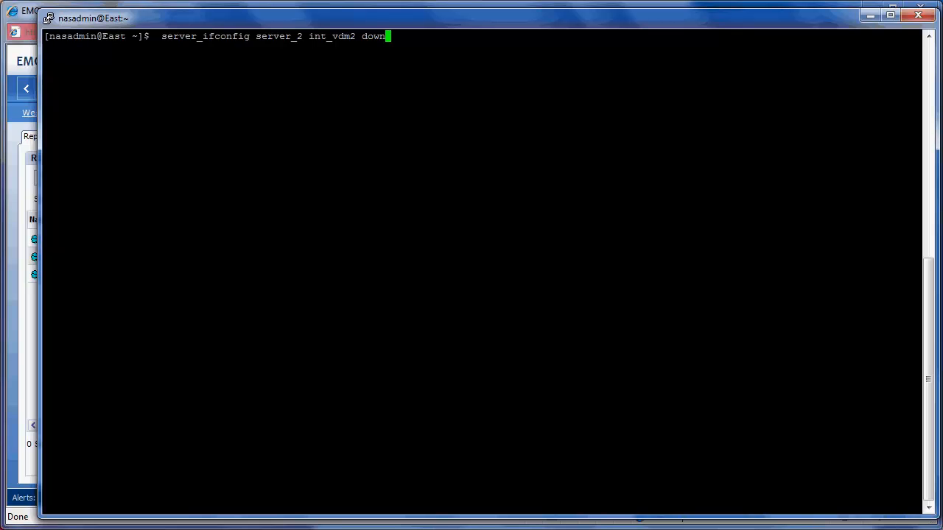
key("Return")
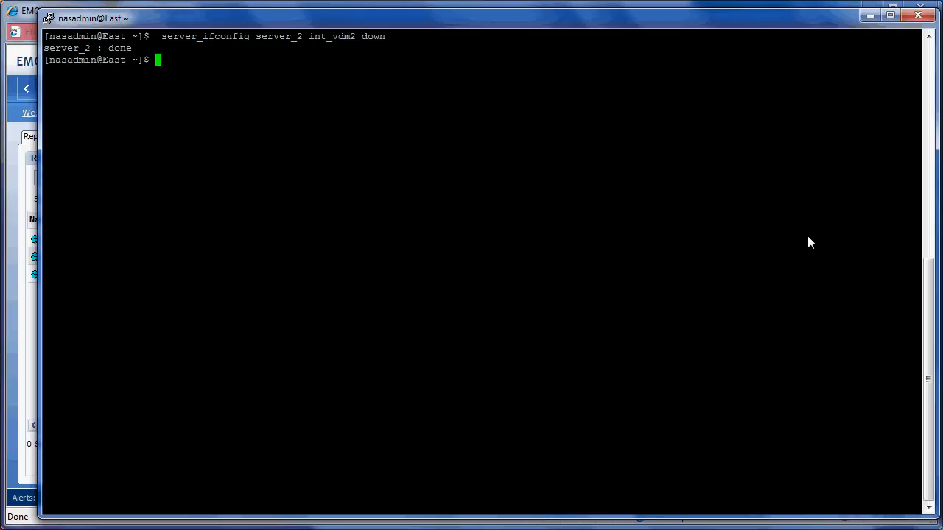
Step: Return to Unisphere and fail over the VDM2 replication on West
left_click(870, 16)
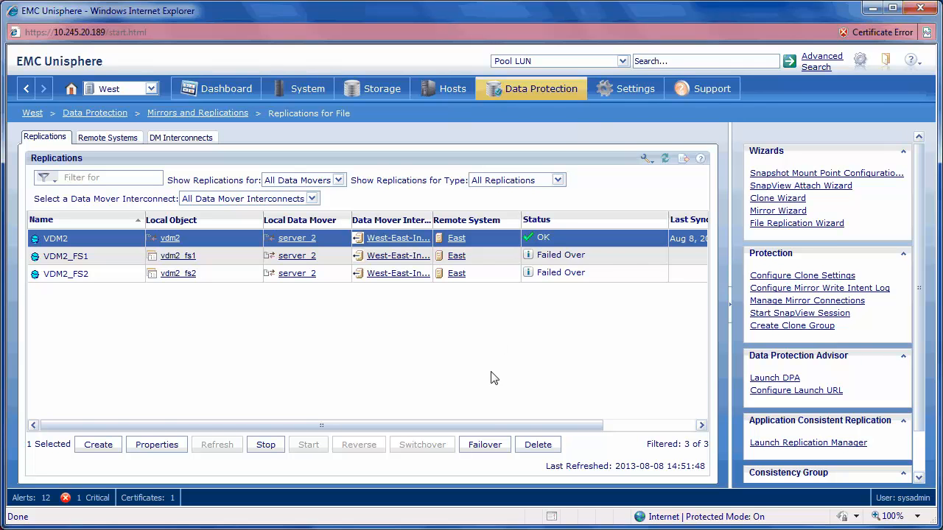
left_click(484, 445)
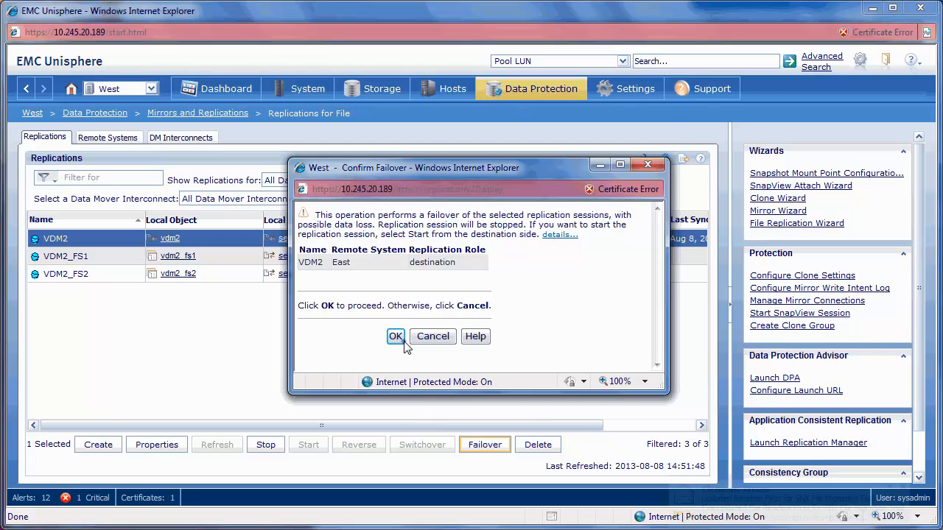
left_click(401, 338)
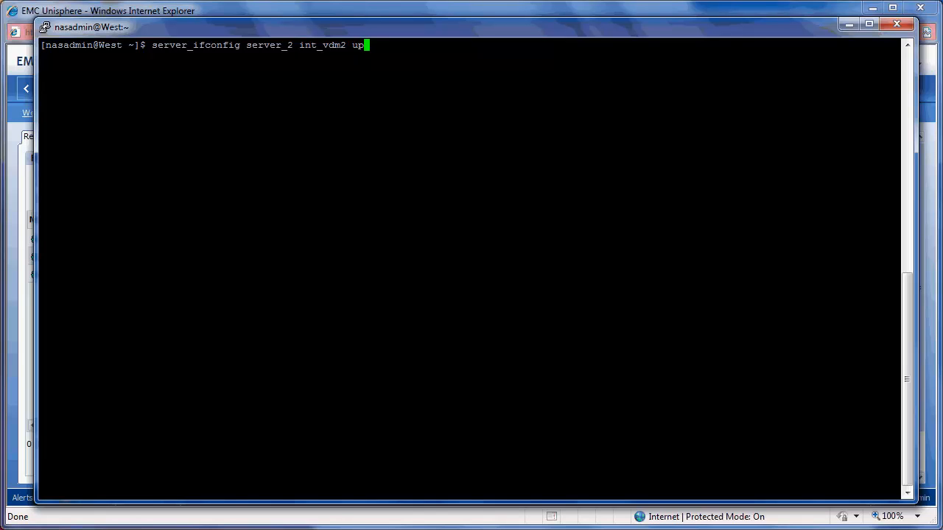
Step: Run server_ifconfig server_2 int_vdm2 up in the West terminal session
key("Return")
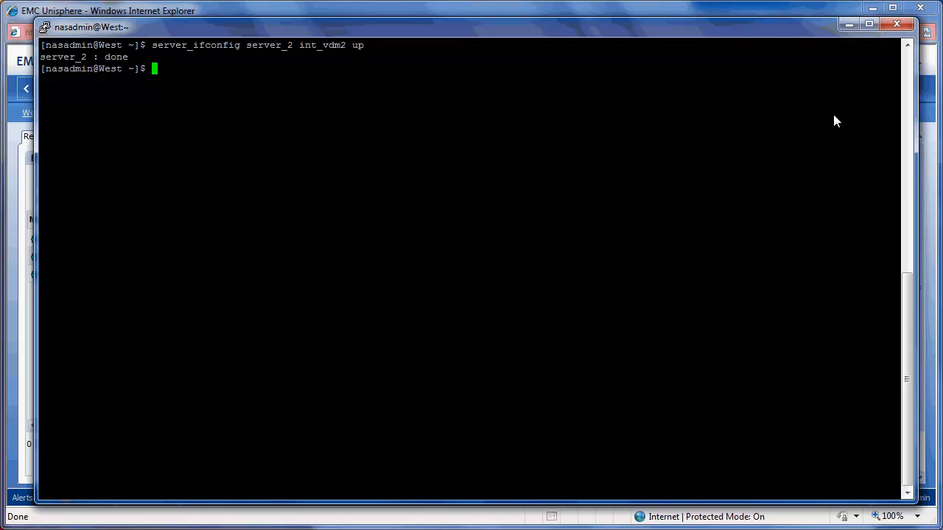
left_click(848, 24)
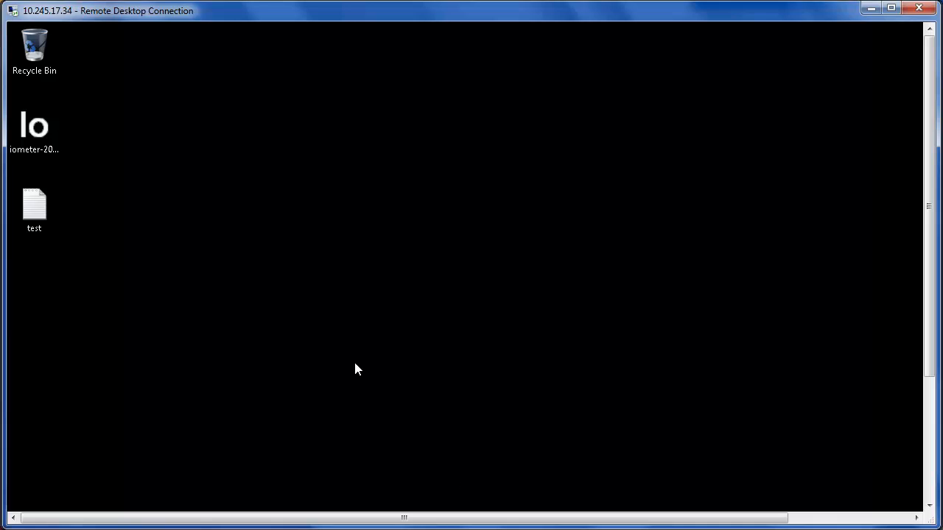
Step: Create a rich text document named "testing 2" on the remote Windows desktop
right_click(282, 228)
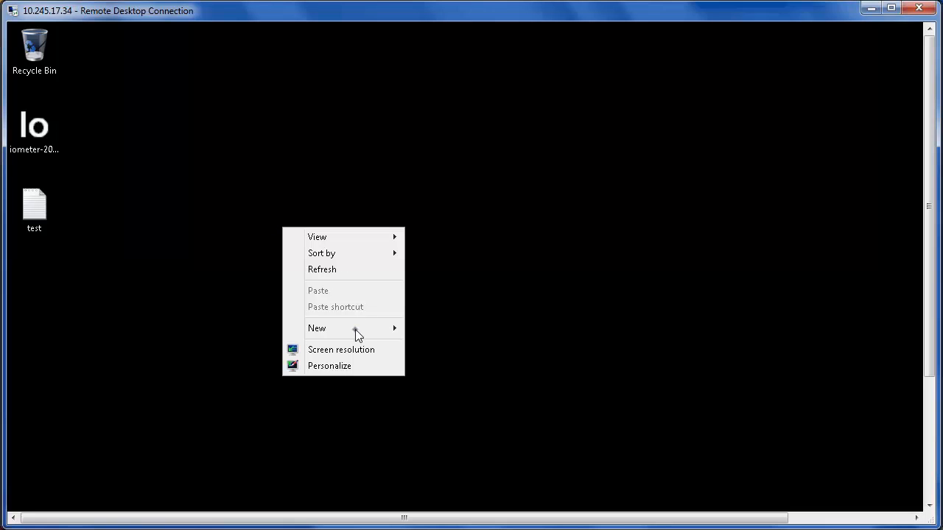
mouse_move(371, 329)
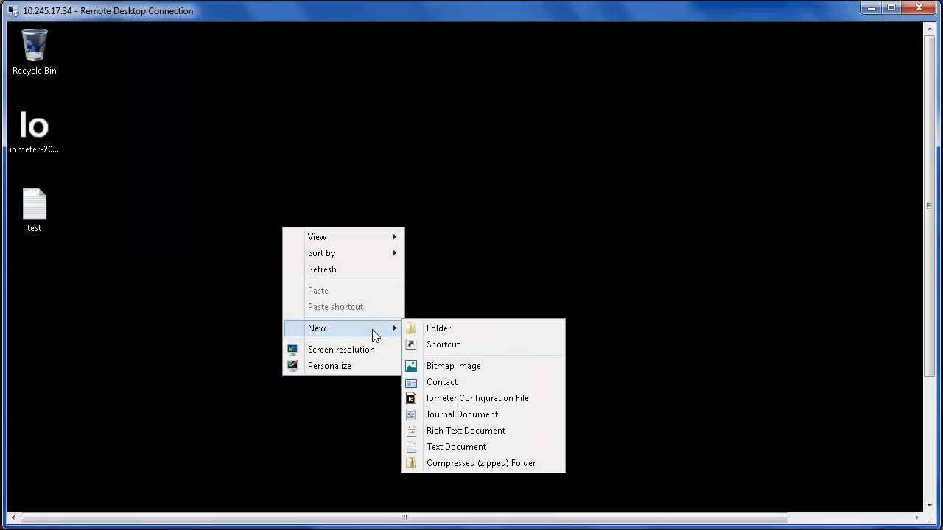
left_click(481, 434)
type("t")
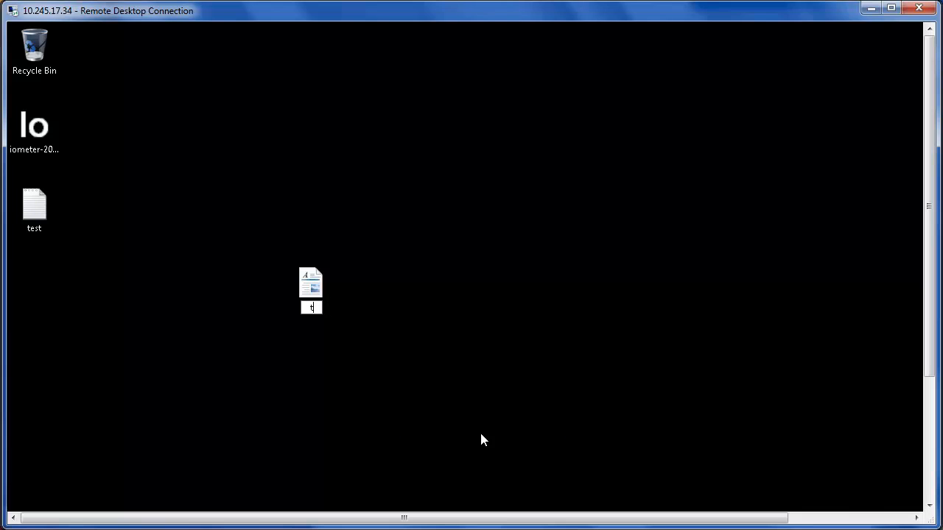
type("esting 2")
key("Return")
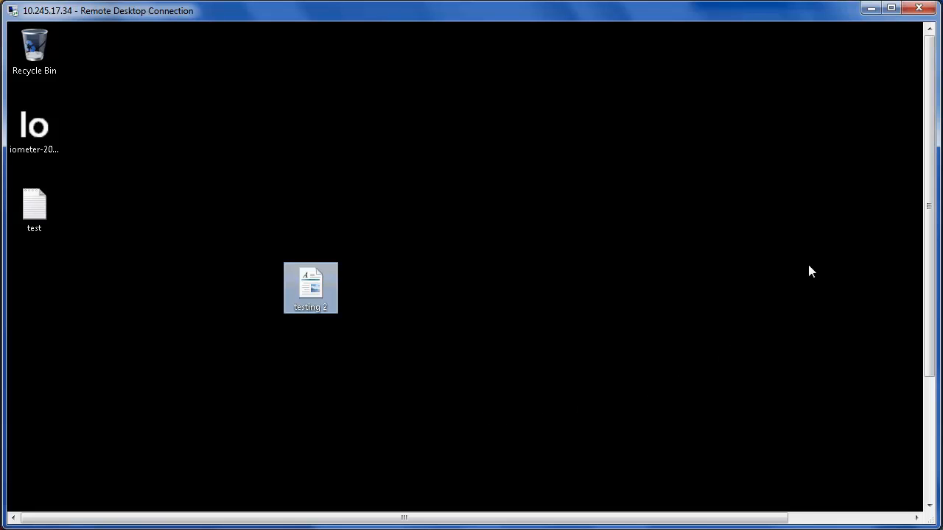
Step: Return to Unisphere and show West's CIFS shares filtered by vdm2
left_click(870, 7)
mouse_move(386, 97)
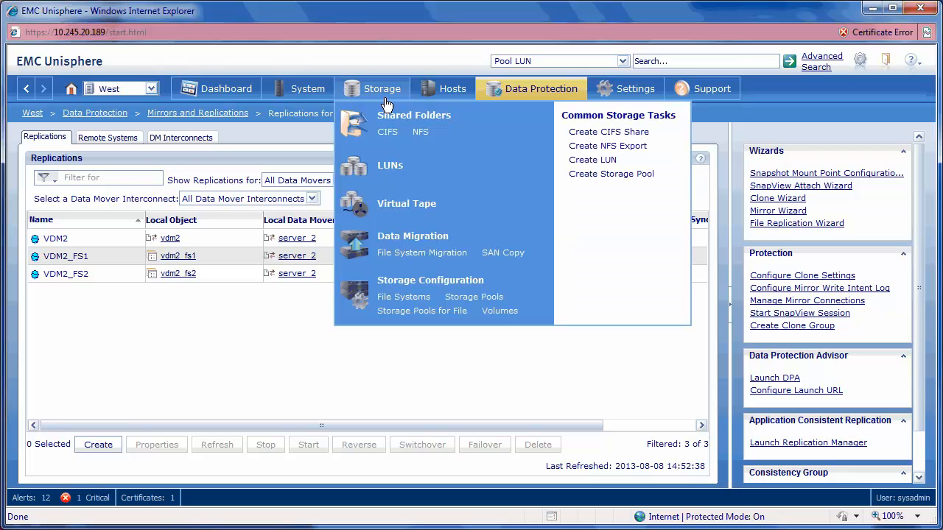
left_click(388, 133)
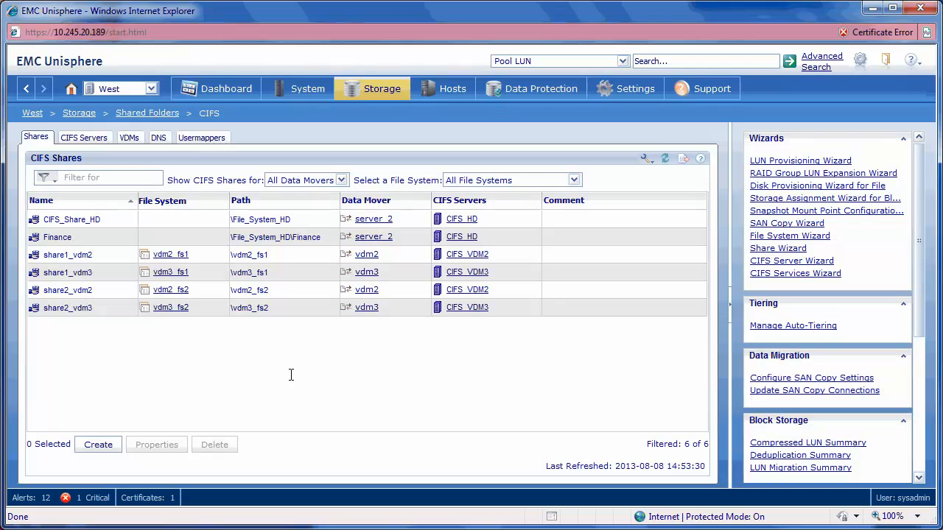
left_click(137, 177)
type("vdm2")
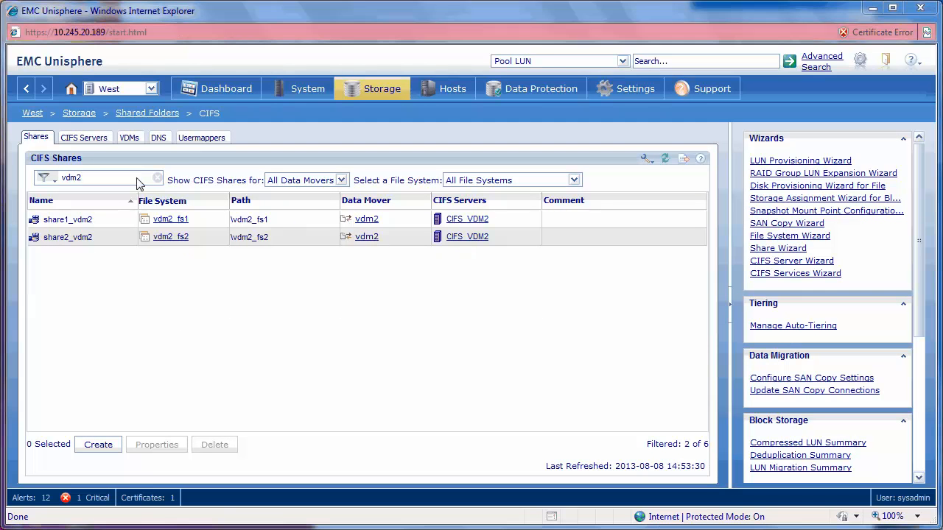